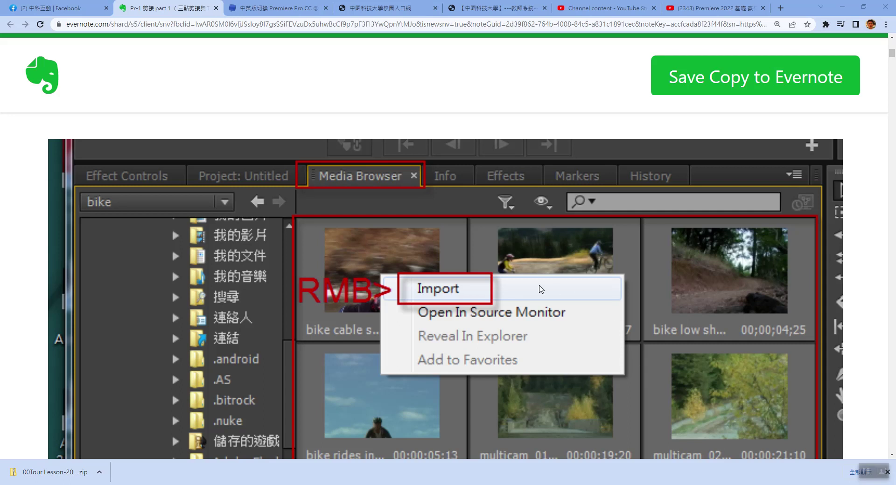
- Read down the Evernote tutorial note to the bike cable shot1.avi Source Monitor screenshot, then switch to Premiere
{"action": "scroll", "coordinate": [538, 290], "scroll_direction": "down", "scroll_amount": 5}
{"action": "scroll", "coordinate": [540, 297], "scroll_direction": "down", "scroll_amount": 4}
{"action": "scroll", "coordinate": [539, 295], "scroll_direction": "down", "scroll_amount": 5}
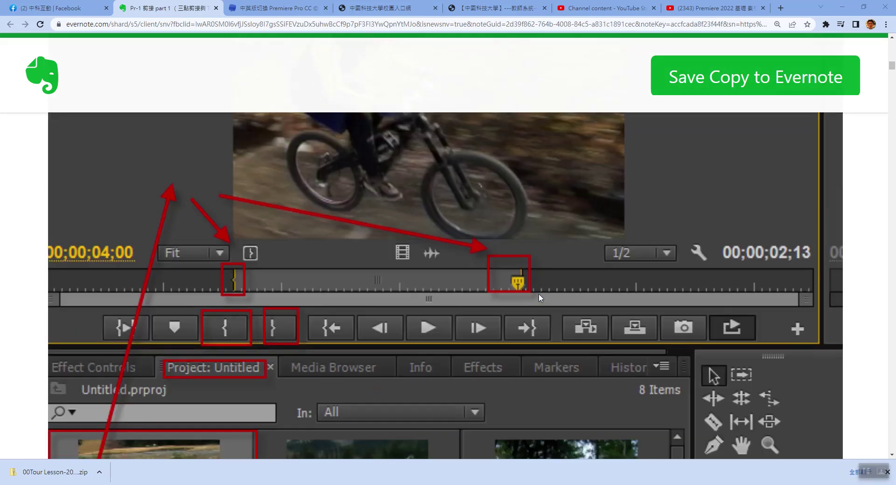
{"action": "scroll", "coordinate": [538, 293], "scroll_direction": "down", "scroll_amount": 1}
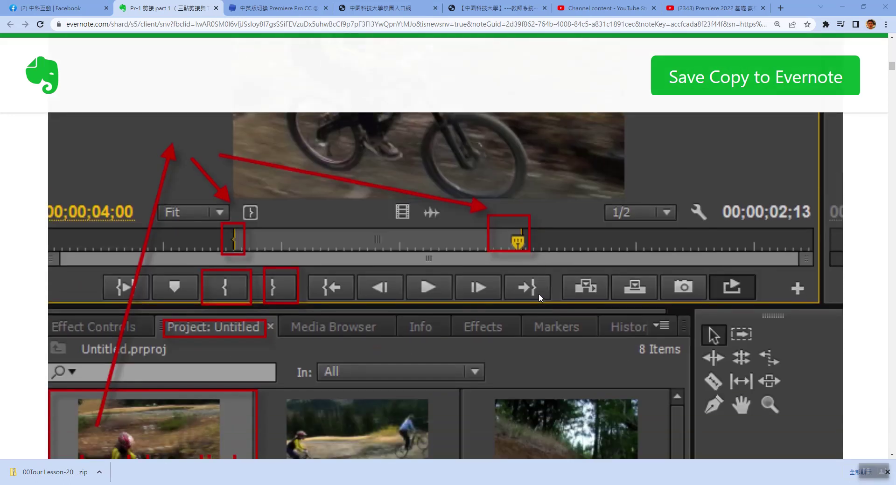
{"action": "scroll", "coordinate": [538, 294], "scroll_direction": "down", "scroll_amount": 2, "text": "ctrl"}
{"action": "scroll", "coordinate": [538, 293], "scroll_direction": "down", "scroll_amount": 1, "text": "ctrl"}
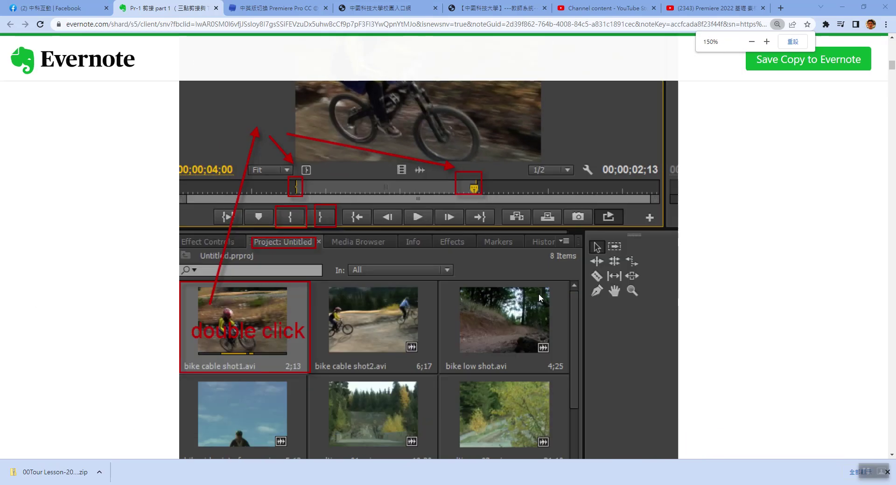
{"action": "scroll", "coordinate": [539, 293], "scroll_direction": "up", "scroll_amount": 2}
{"action": "scroll", "coordinate": [539, 293], "scroll_direction": "up", "scroll_amount": 1}
{"action": "scroll", "coordinate": [217, 388], "scroll_direction": "down", "scroll_amount": 3}
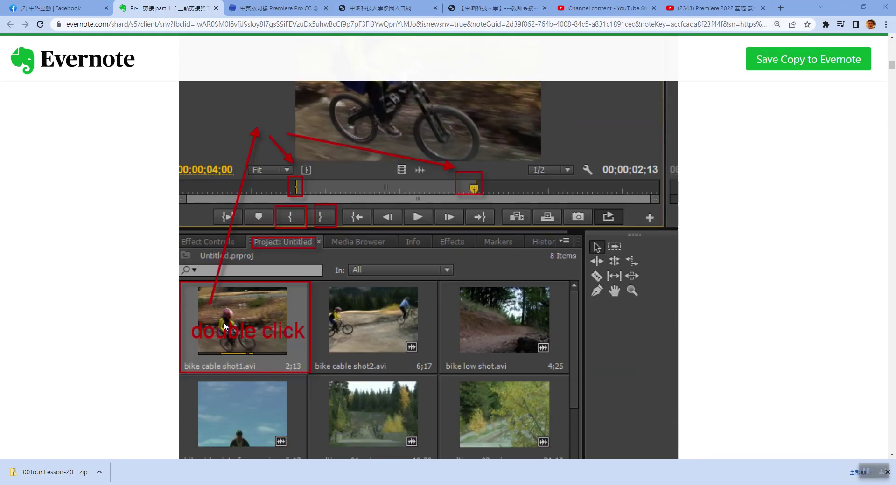
{"action": "scroll", "coordinate": [275, 323], "scroll_direction": "up", "scroll_amount": 1}
{"action": "scroll", "coordinate": [276, 323], "scroll_direction": "up", "scroll_amount": 5}
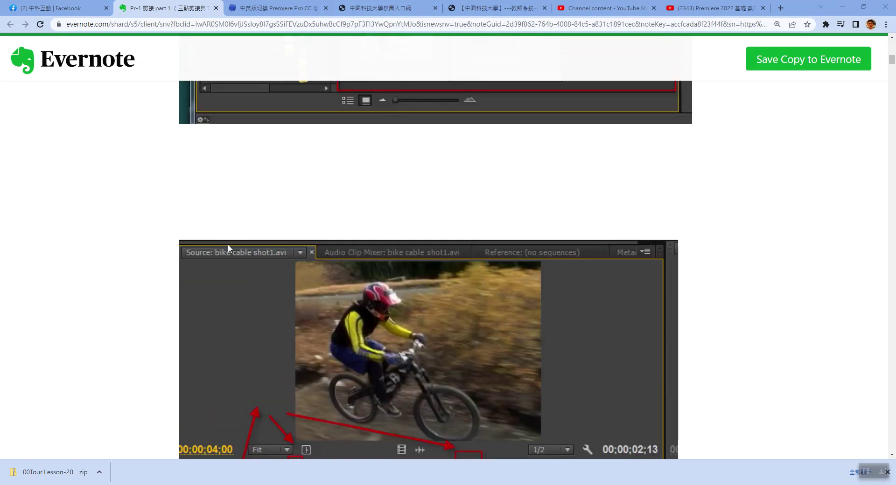
{"action": "key", "text": "alt+Tab"}
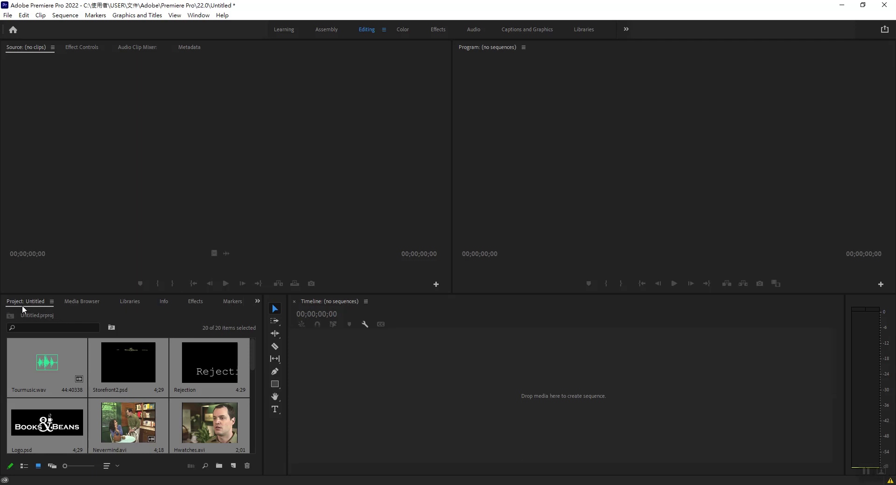
- Browse the 20 Project panel clips, selecting Gods1.avi, and return to the top of the bin
{"action": "scroll", "coordinate": [205, 431], "scroll_direction": "down", "scroll_amount": 3}
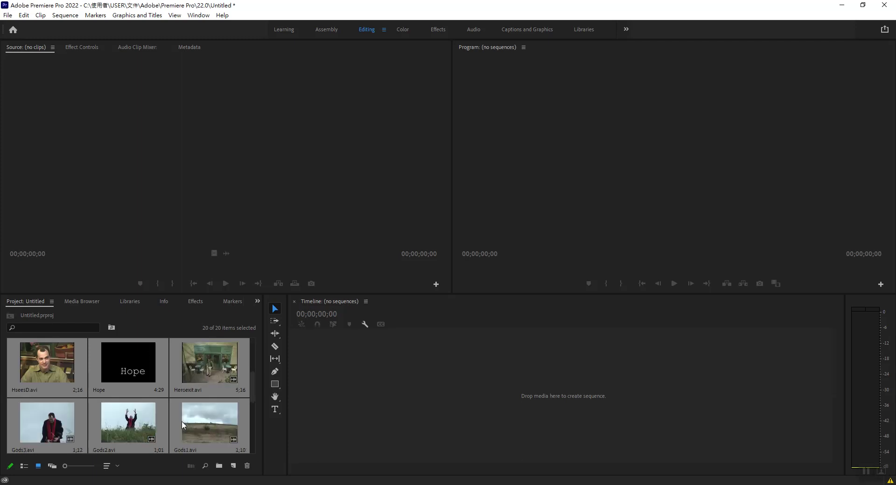
{"action": "left_click", "coordinate": [196, 416]}
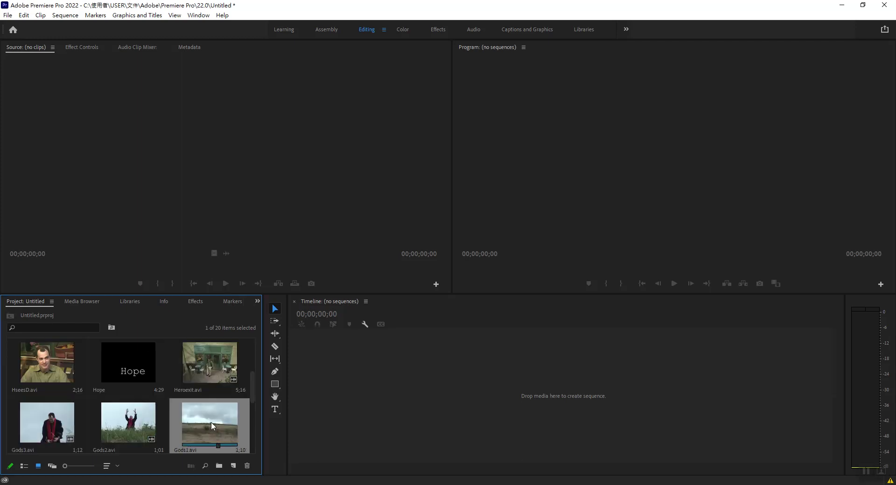
{"action": "scroll", "coordinate": [201, 405], "scroll_direction": "up", "scroll_amount": 3}
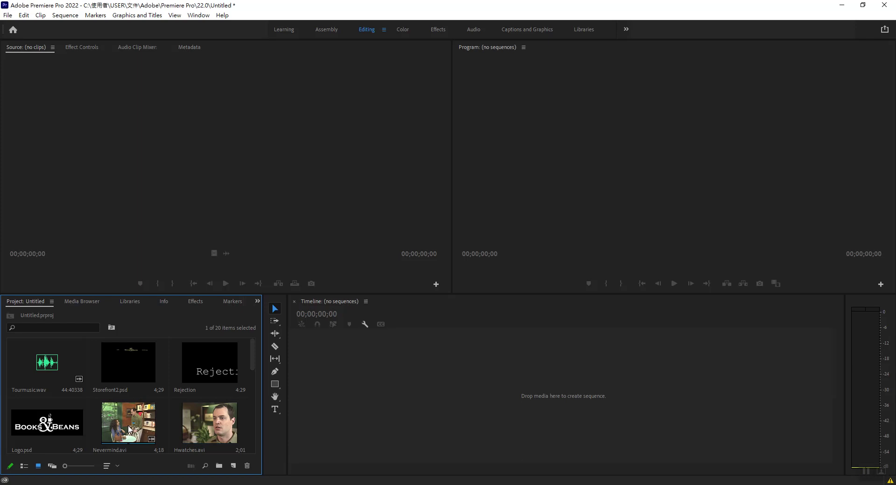
- Load the 4;18 Nevermind.avi clip into the Source Monitor and raise the panel divider slightly
{"action": "double_click", "coordinate": [130, 427]}
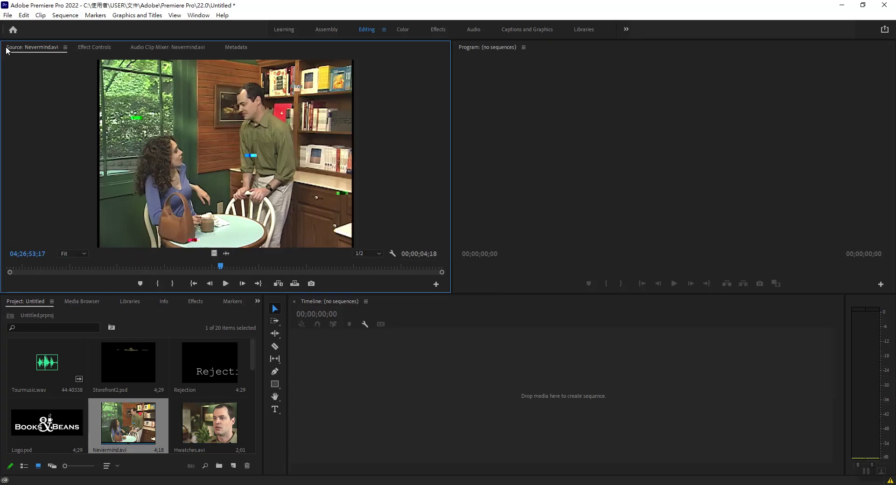
{"action": "left_click", "coordinate": [618, 105]}
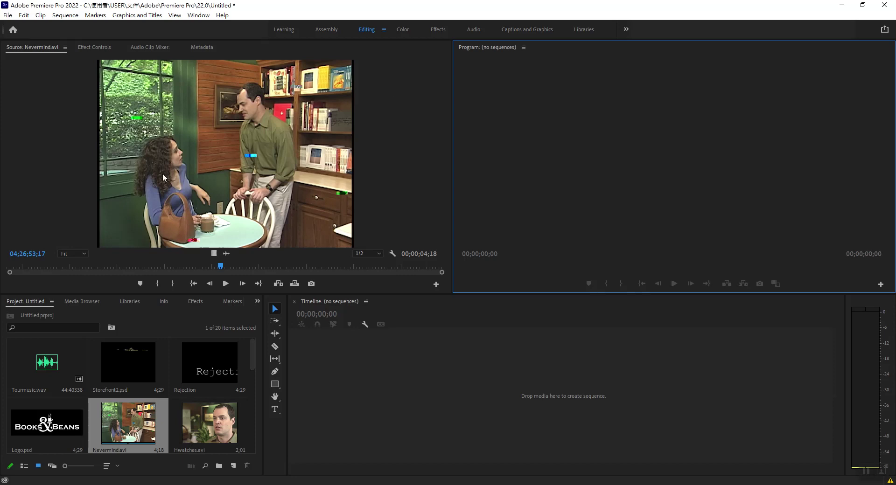
{"action": "left_click", "coordinate": [22, 159]}
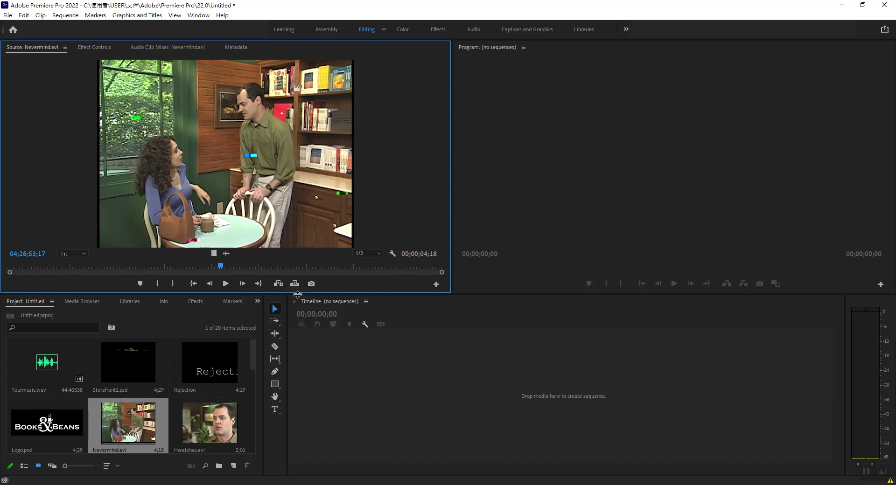
{"action": "left_click_drag", "start_coordinate": [297, 295], "coordinate": [297, 286]}
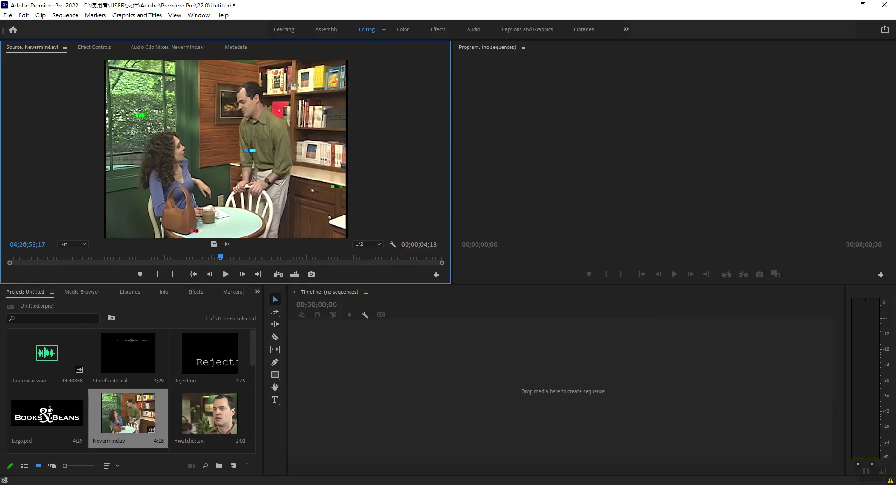
- Read through the Evernote cheat sheet of Premiere shuttle and frame-step shortcuts
{"action": "key", "text": "alt+Tab"}
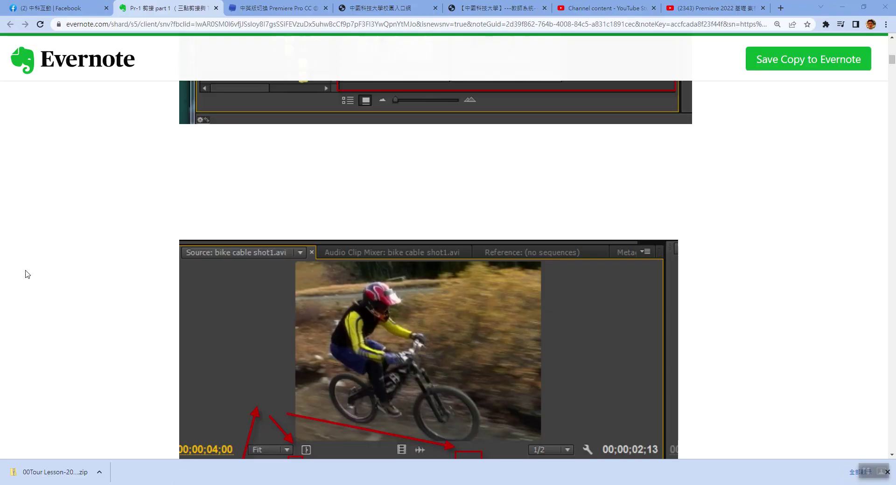
{"action": "scroll", "coordinate": [19, 272], "scroll_direction": "down", "scroll_amount": 1}
{"action": "scroll", "coordinate": [19, 272], "scroll_direction": "down", "scroll_amount": 2}
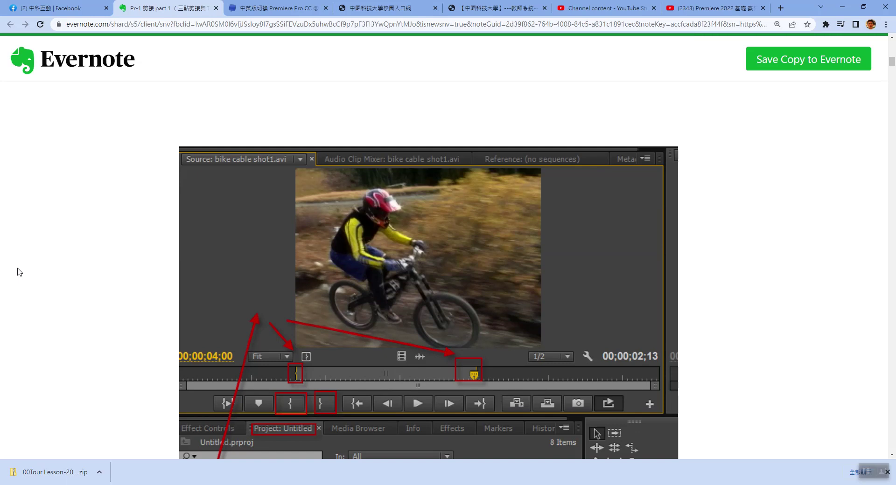
{"action": "scroll", "coordinate": [18, 272], "scroll_direction": "down", "scroll_amount": 8}
{"action": "scroll", "coordinate": [19, 272], "scroll_direction": "down", "scroll_amount": 4}
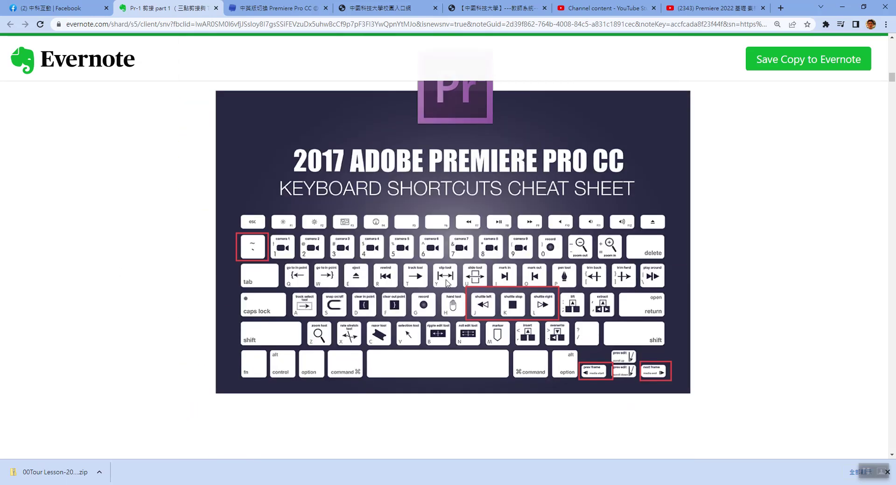
{"action": "scroll", "coordinate": [531, 283], "scroll_direction": "up", "scroll_amount": 1, "text": "ctrl"}
{"action": "scroll", "coordinate": [544, 293], "scroll_direction": "up", "scroll_amount": 1, "text": "ctrl"}
{"action": "scroll", "coordinate": [545, 296], "scroll_direction": "down", "scroll_amount": 1}
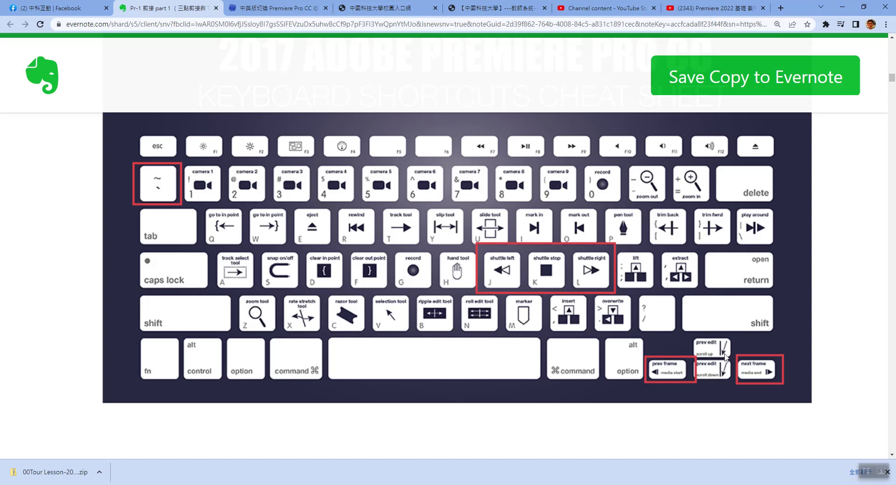
- Return to Premiere Pro with Nevermind.avi still in the Source Monitor
{"action": "key", "text": "alt+Tab"}
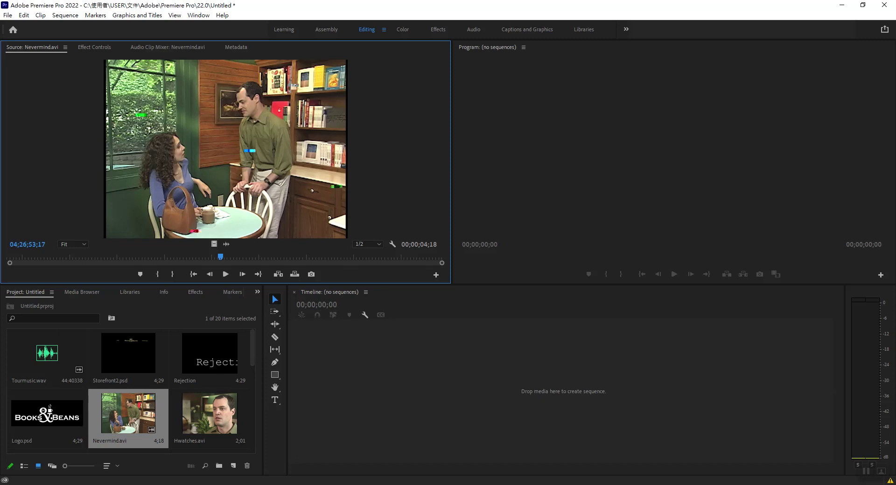
{"action": "key", "text": "alt+Tab"}
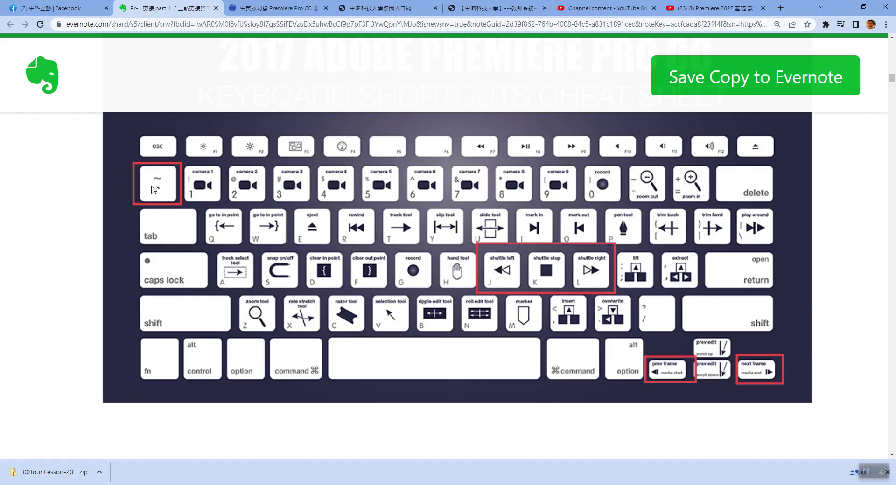
{"action": "key", "text": "alt+Tab"}
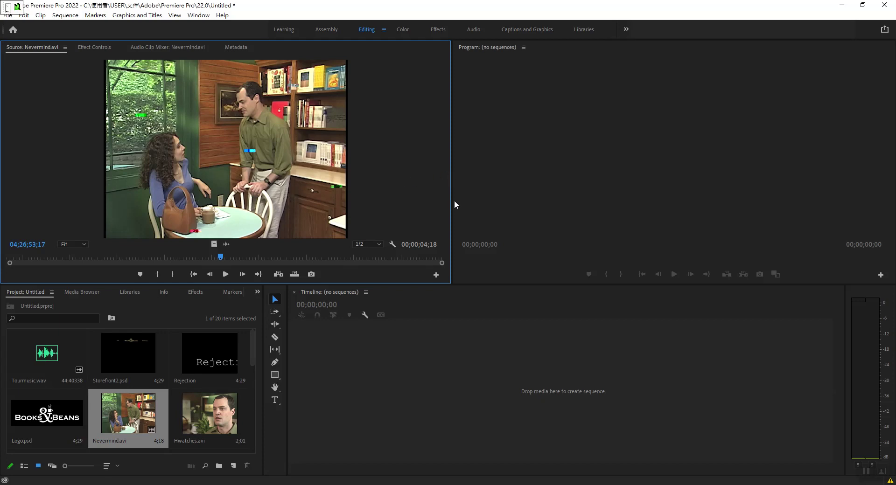
- Maximize the Source Monitor with the ` key and cue Nevermind.avi near its start at 04;26;51;28
{"action": "key", "text": "super+space"}
{"action": "key", "text": "grave"}
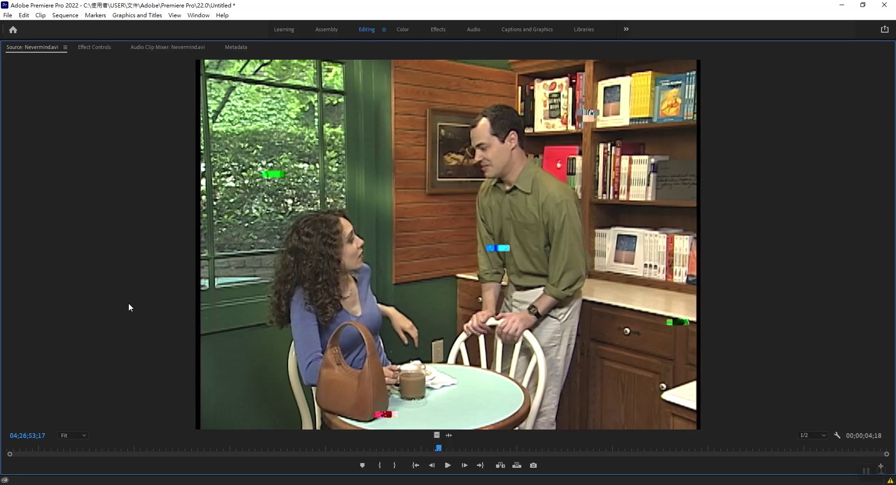
{"action": "left_click", "coordinate": [121, 450]}
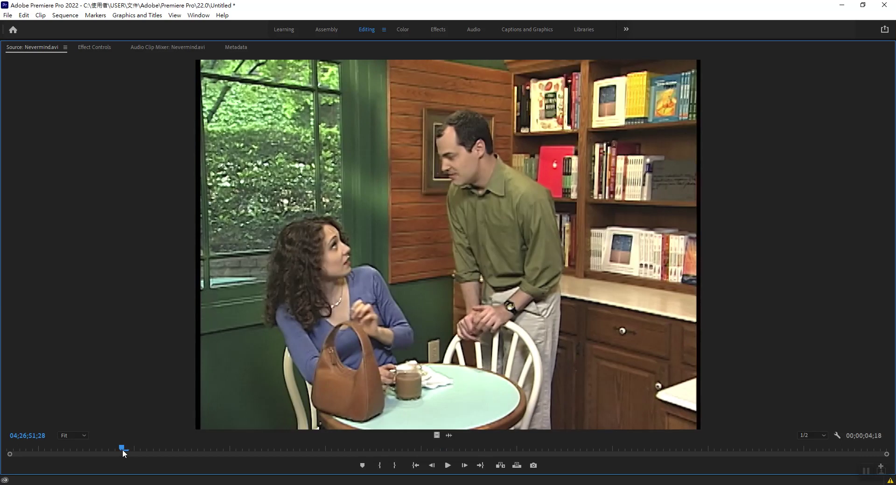
- Play Nevermind.avi forward, reverse it with J, then speed forward playback up with L twice
{"action": "key", "text": "space"}
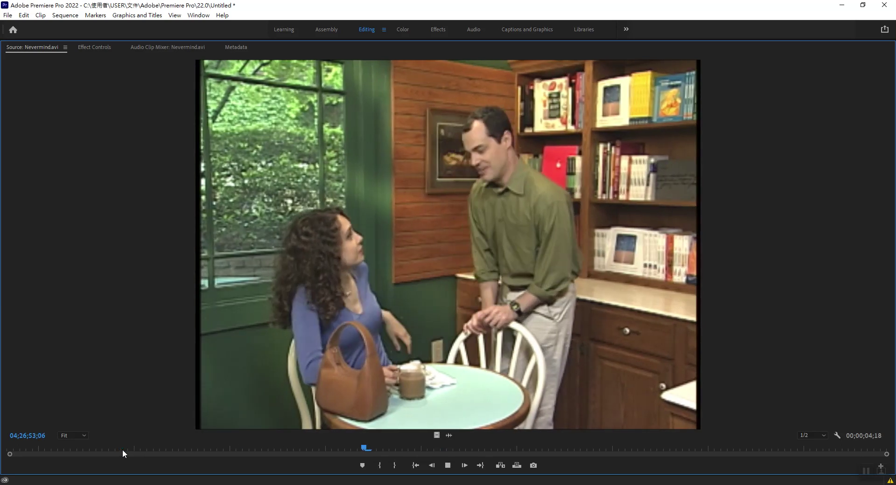
{"action": "key", "text": "j"}
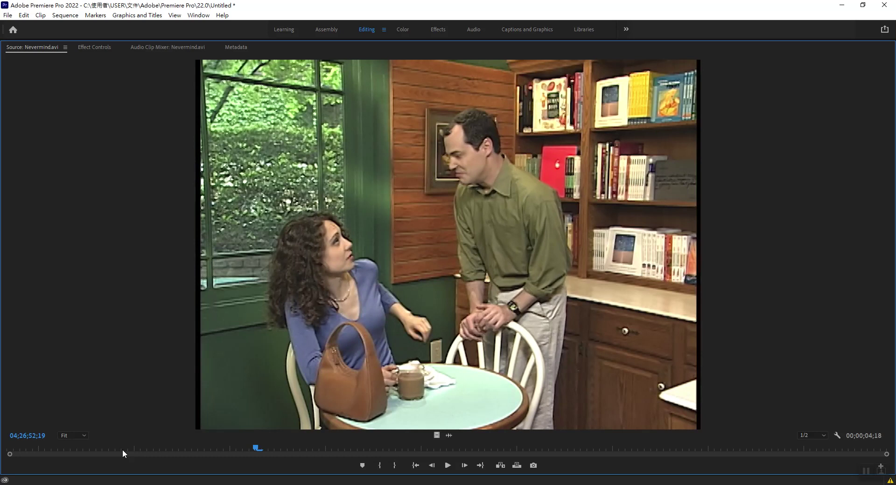
{"action": "key", "text": "l"}
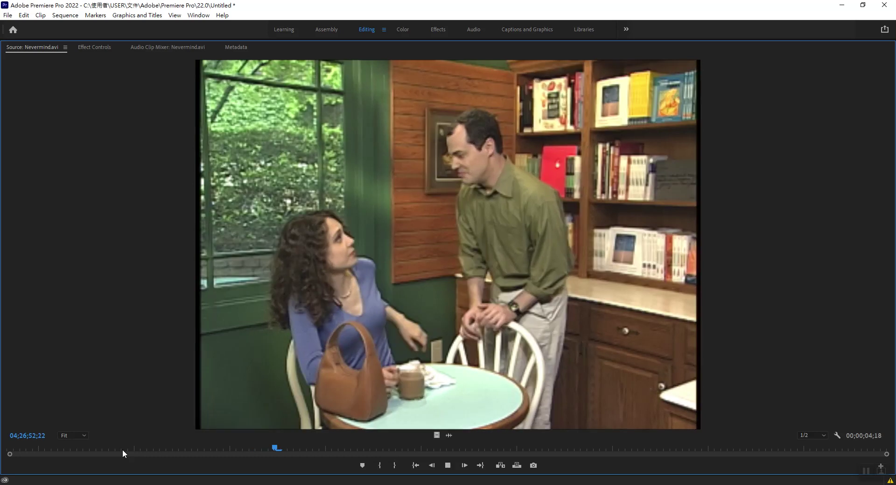
{"action": "key", "text": "l"}
{"action": "key", "text": "l"}
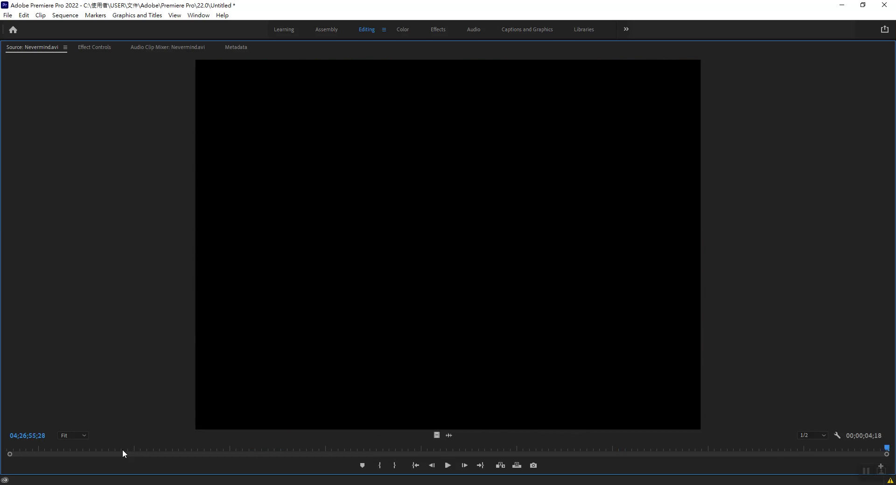
{"action": "key", "text": "space"}
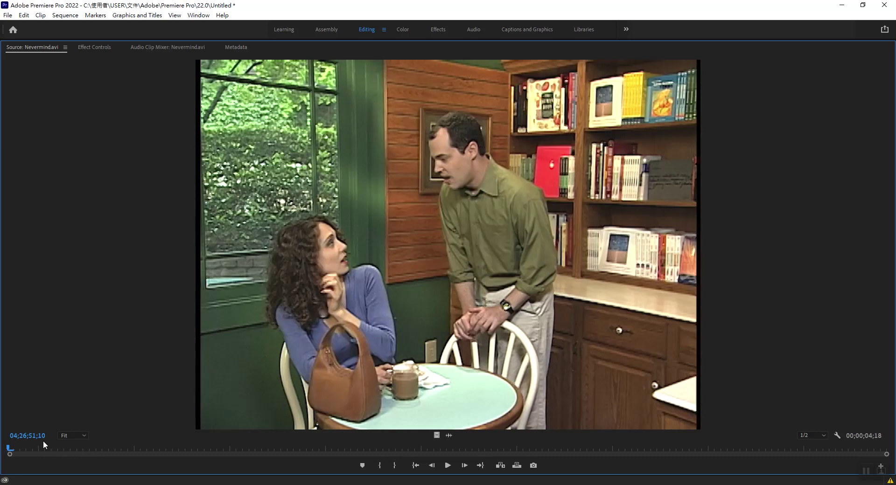
- Cue the clip's opening frames and step forward frame by frame with the Right Arrow
{"action": "left_click", "coordinate": [43, 441]}
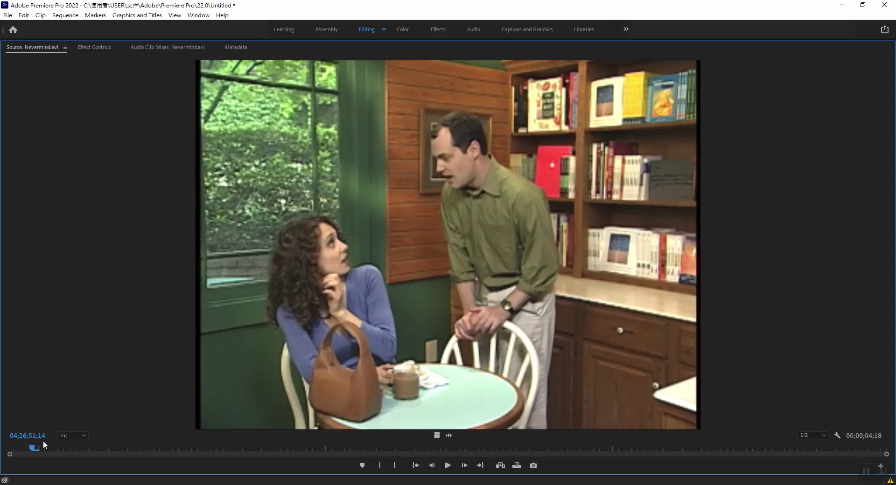
{"action": "key", "text": "Right"}
{"action": "key", "text": "Right"}
{"action": "key", "text": "Right"}
{"action": "key", "text": "Right"}
{"action": "key", "text": "Right"}
{"action": "key", "text": "Right"}
{"action": "key", "text": "Right"}
{"action": "key", "text": "Right"}
{"action": "key", "text": "Right"}
{"action": "key", "text": "Right"}
{"action": "key", "text": "Right"}
{"action": "key", "text": "Right"}
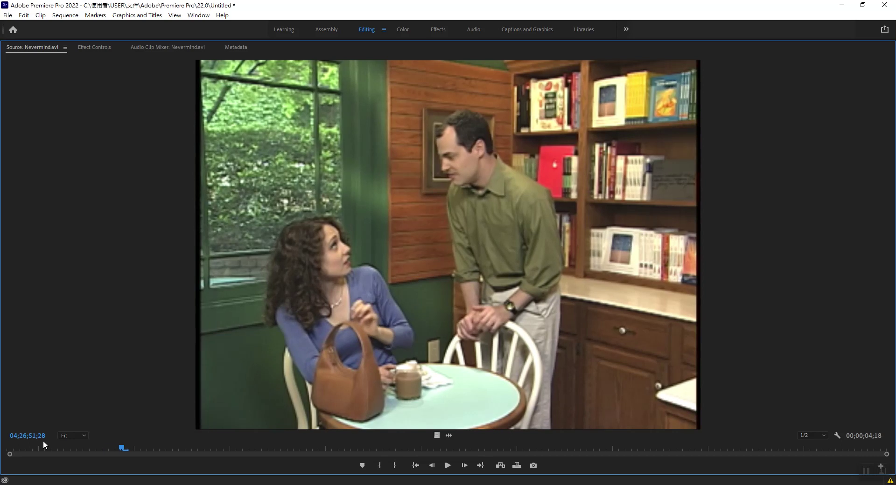
{"action": "key", "text": "Right"}
{"action": "key", "text": "Right"}
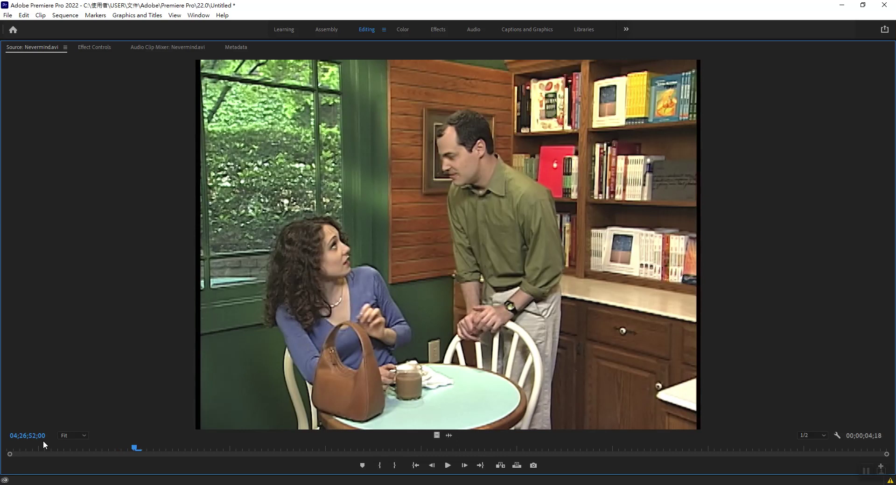
- Step back and forward a few frames with the arrow keys, then play briefly
{"action": "key", "text": "Left"}
{"action": "key", "text": "Left"}
{"action": "key", "text": "Left"}
{"action": "key", "text": "Left"}
{"action": "key", "text": "Left"}
{"action": "key", "text": "Right"}
{"action": "key", "text": "Right"}
{"action": "key", "text": "Right"}
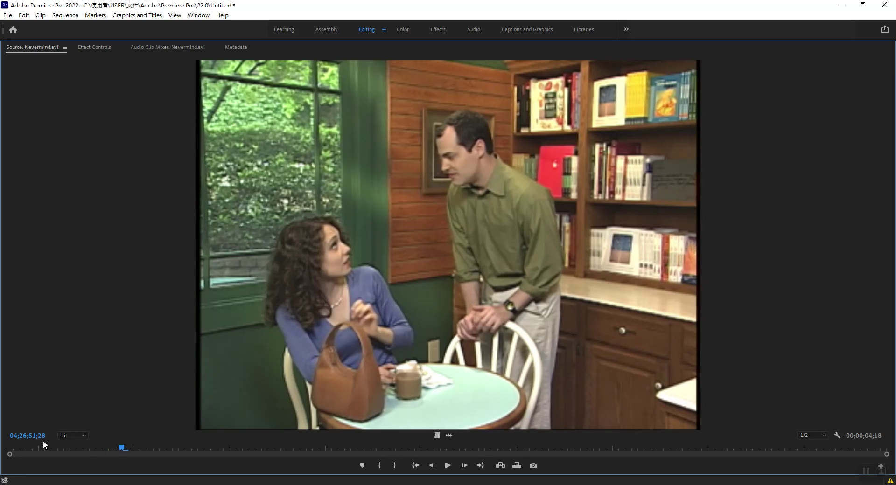
{"action": "key", "text": "Left"}
{"action": "key", "text": "Left"}
{"action": "key", "text": "Left"}
{"action": "key", "text": "Left"}
{"action": "key", "text": "Left"}
{"action": "key", "text": "Left"}
{"action": "key", "text": "Left"}
{"action": "key", "text": "Left"}
{"action": "key", "text": "Left"}
{"action": "key", "text": "Left"}
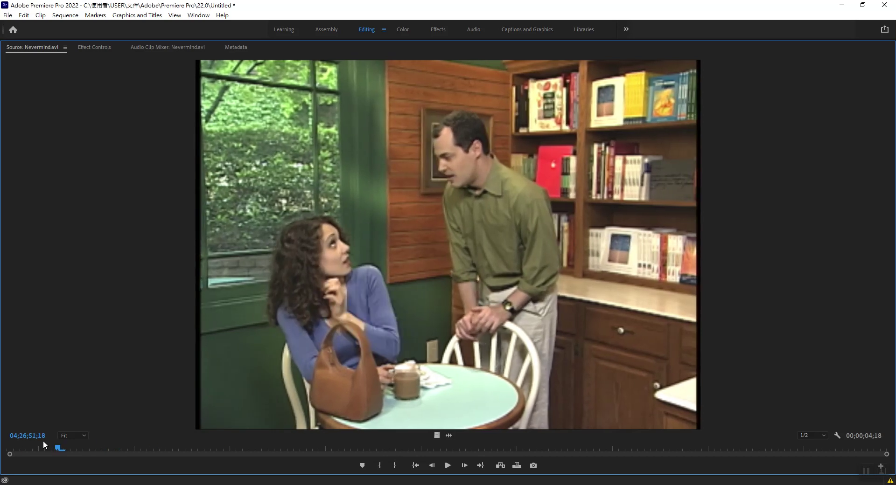
{"action": "key", "text": "space"}
{"action": "key", "text": "space"}
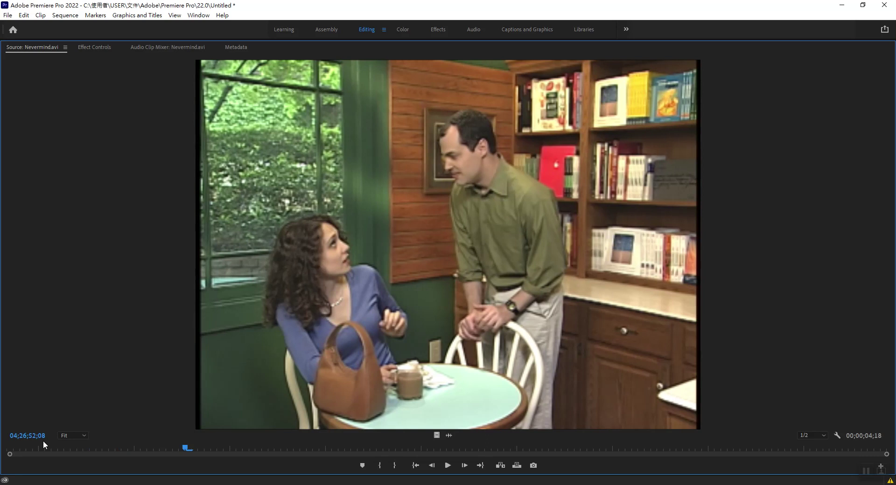
- Shuttle with J and L, preview with Shift+K, then restore the normal layout with `
{"action": "key", "text": "j"}
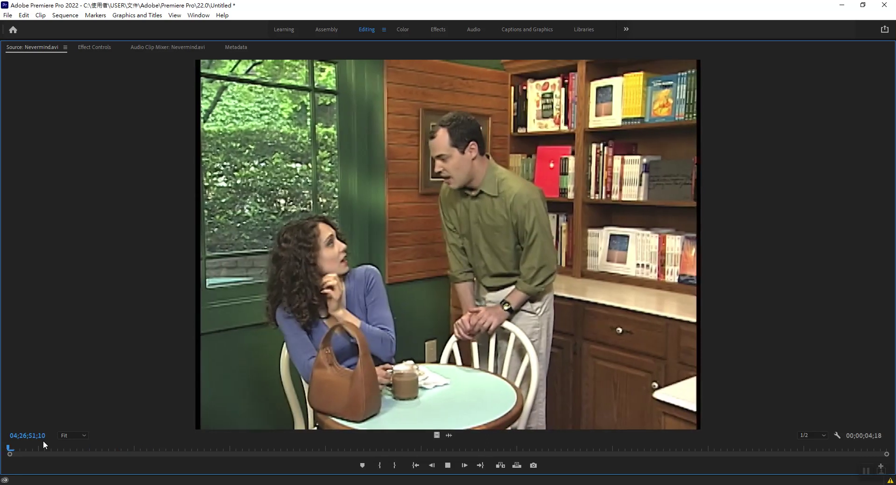
{"action": "key", "text": "l"}
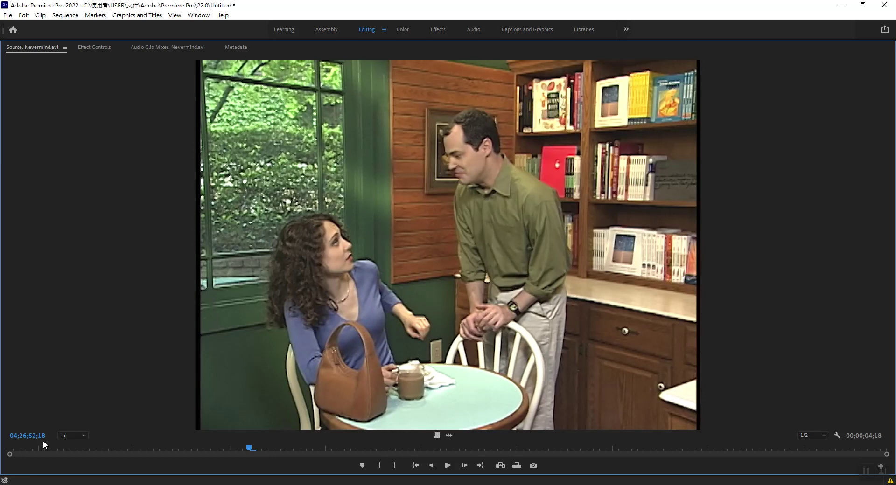
{"action": "key", "text": "Left"}
{"action": "key", "text": "shift+k"}
{"action": "key", "text": "l"}
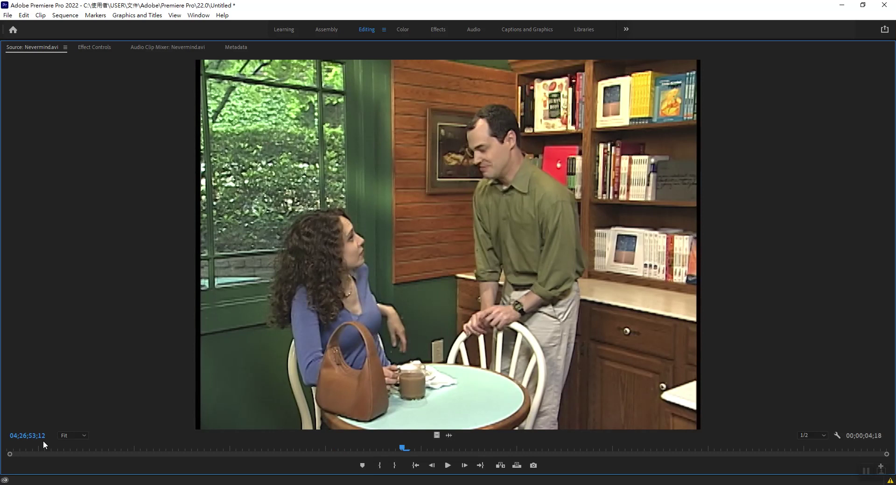
{"action": "key", "text": "grave"}
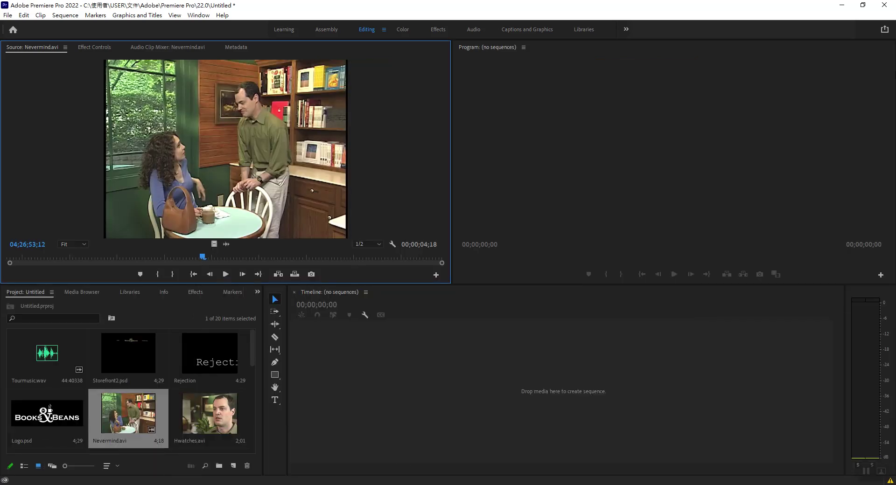